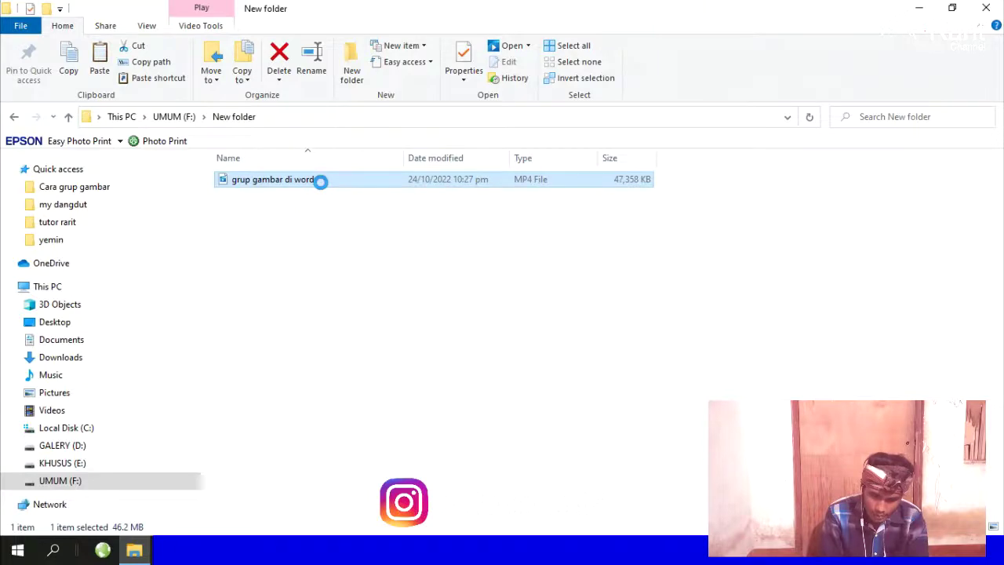
Step: Open the "grup gambar di word" video from New folder in VLC media player
mouse_move(381, 276)
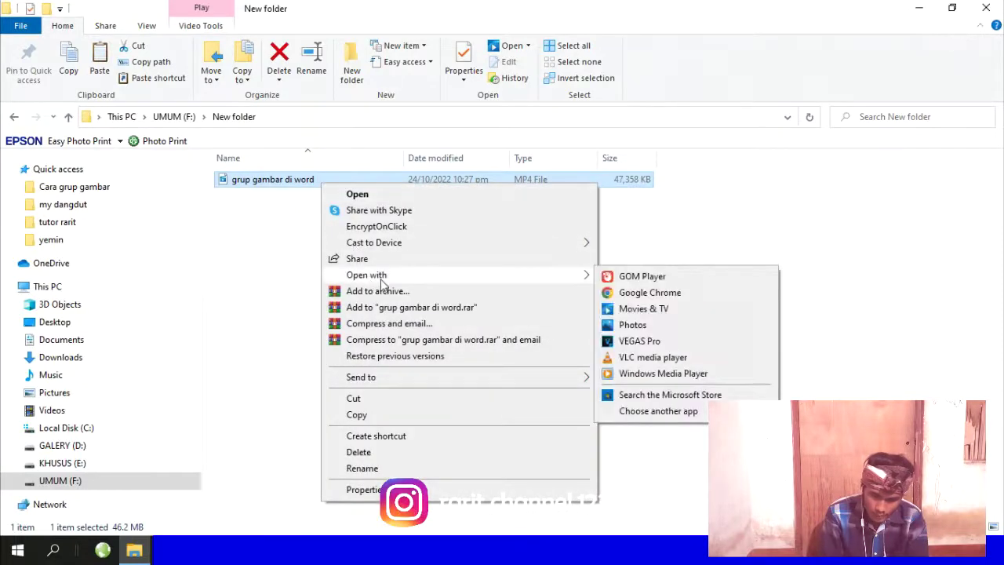
click(643, 357)
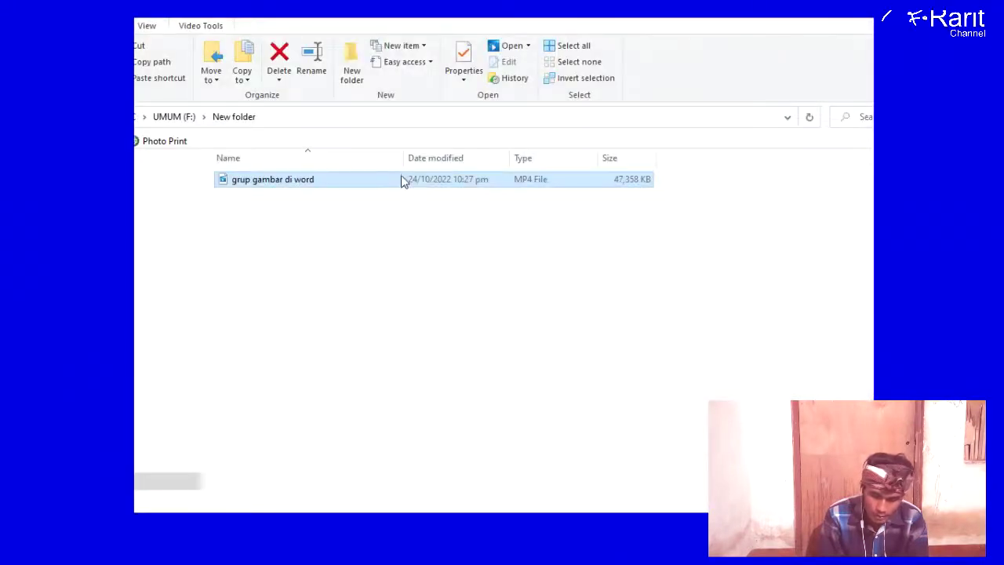
Step: Load the "grup gambar di word" video from New folder into HandBrake as the source
drag(400, 177, 458, 419)
drag(463, 377, 464, 377)
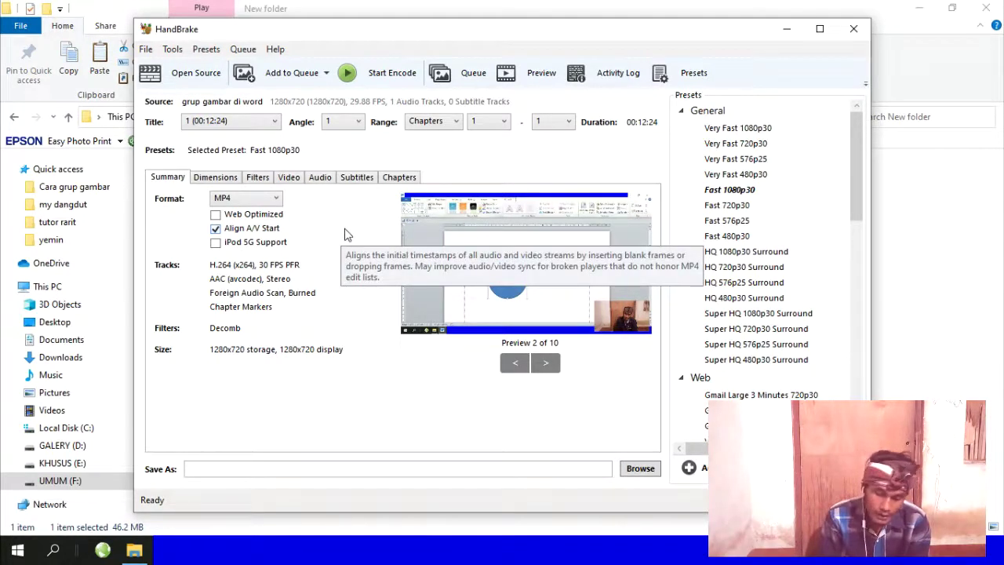
Step: Switch the encoding range to Seconds and set its start time to 00:01:01
click(445, 125)
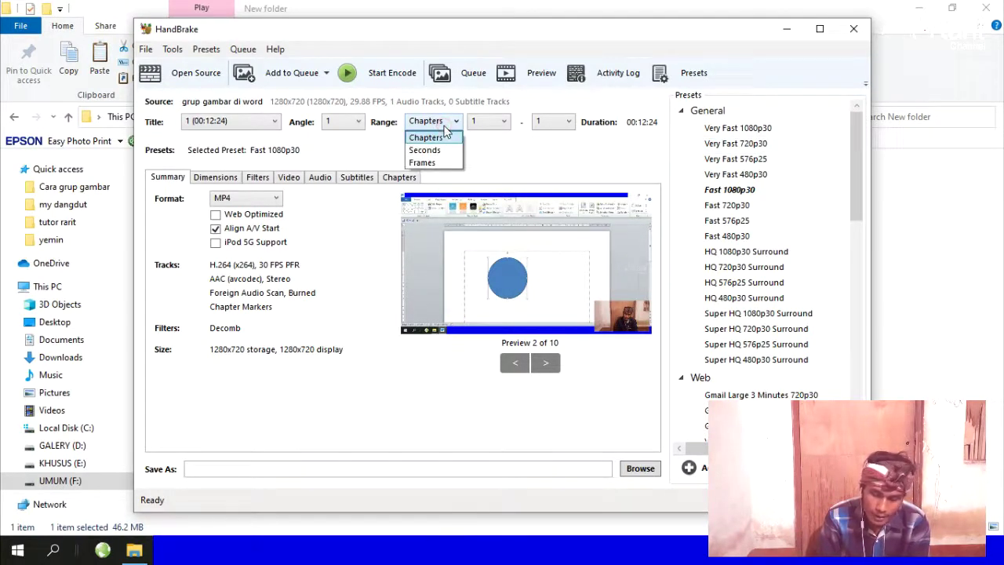
click(447, 149)
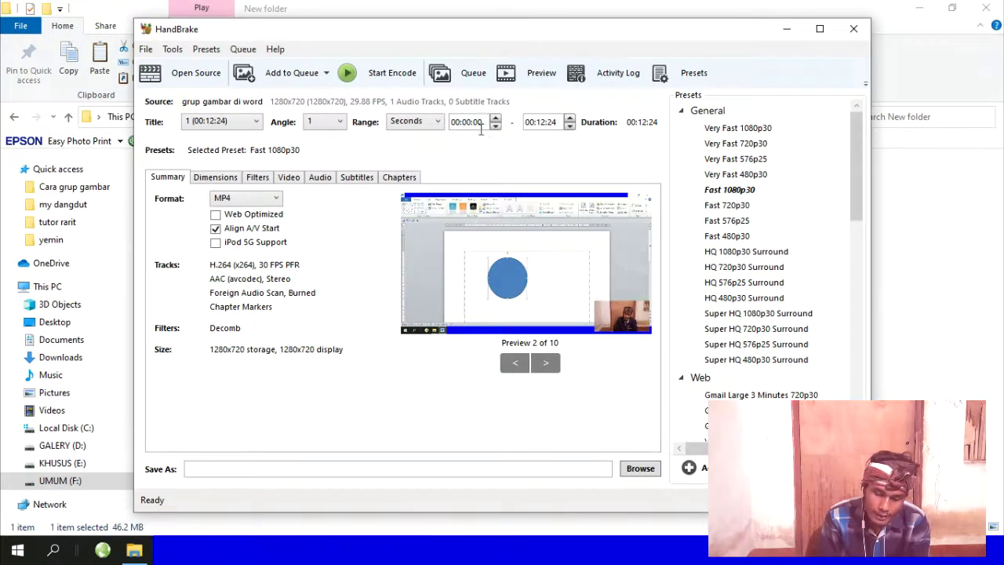
click(471, 123)
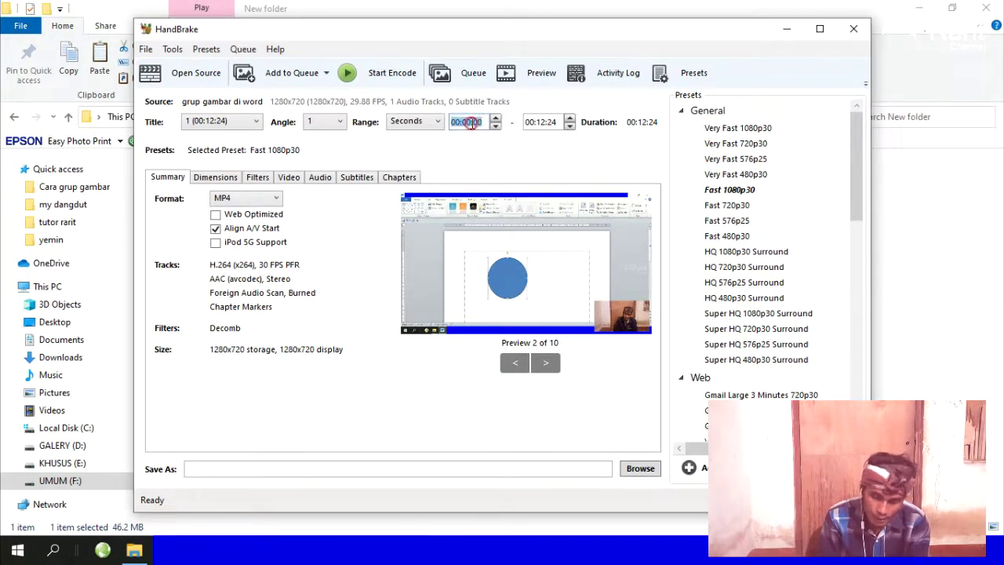
text(00:01:01)
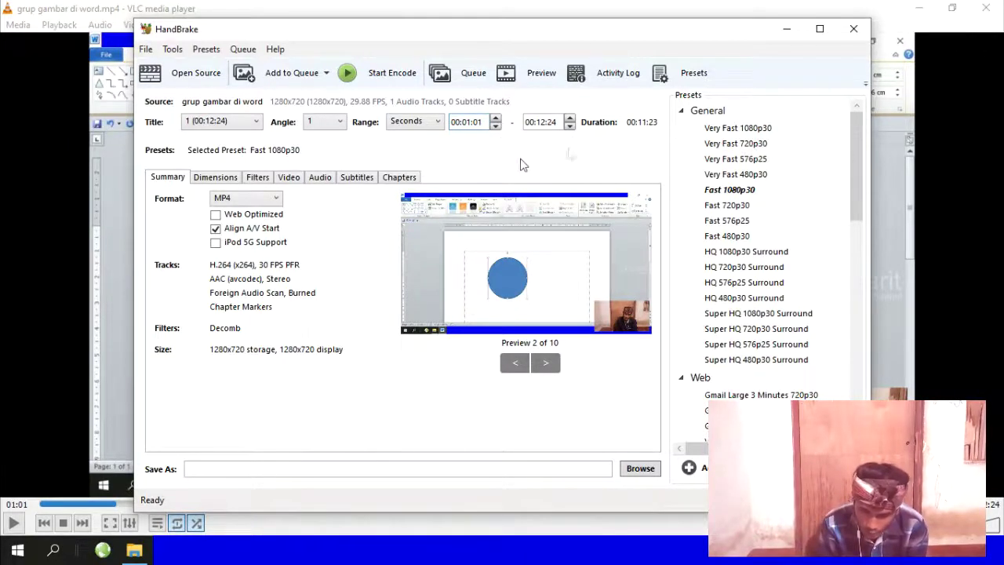
Step: Set the end time of the encoding range to 00:07:50 and select the Fast 720p30 preset
click(542, 122)
click(545, 120)
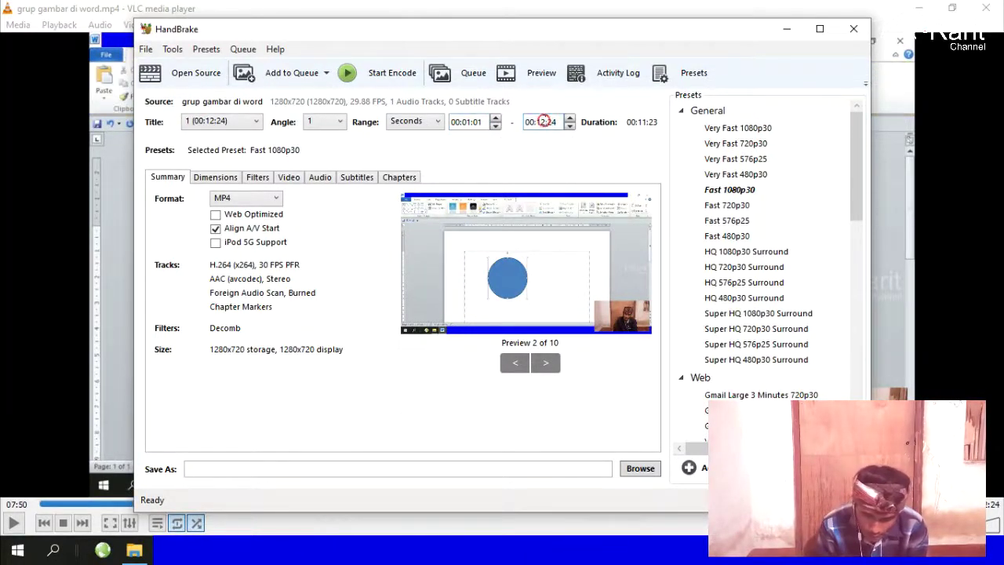
key(BackSpace)
text(07)
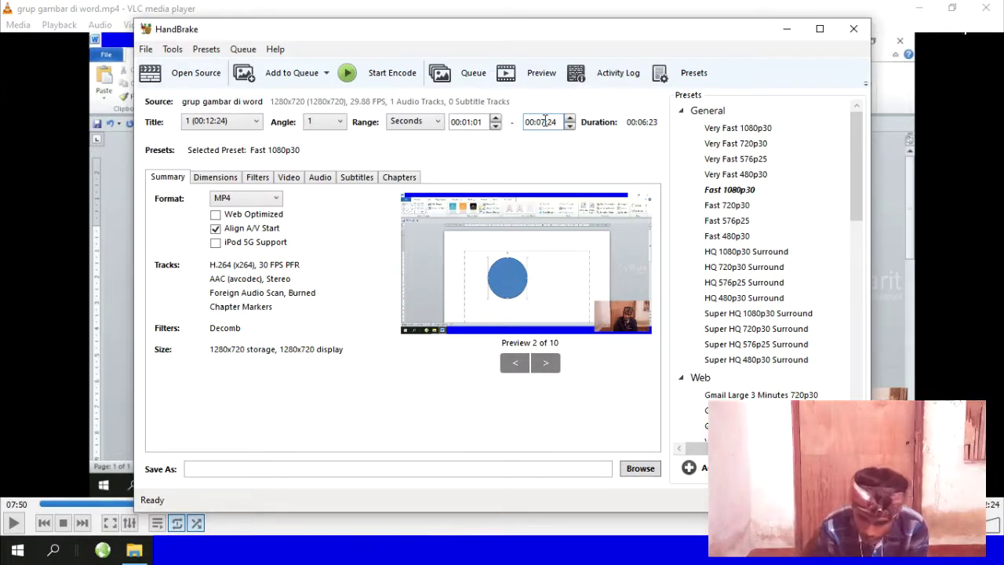
key(BackSpace)
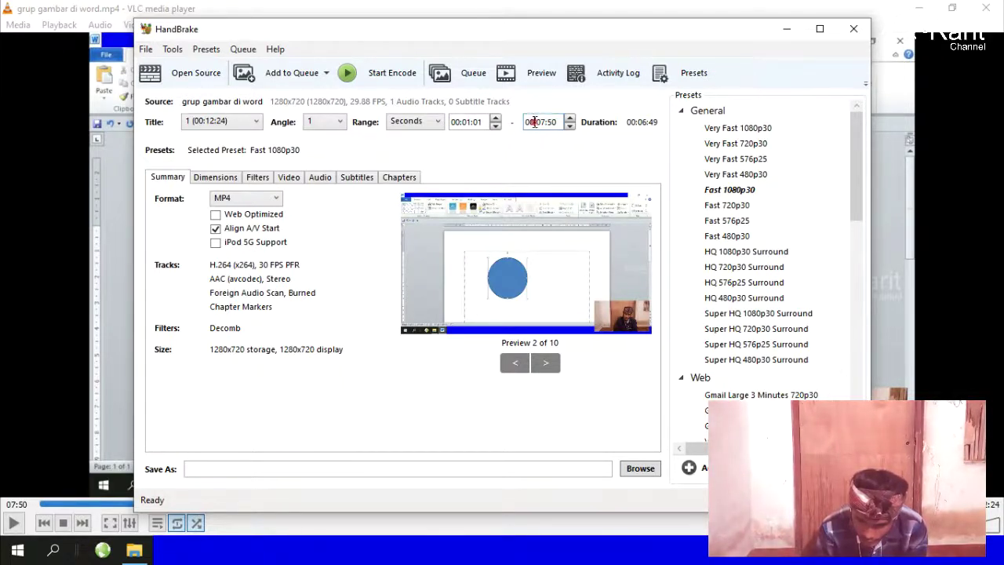
text(1)
key(BackSpace)
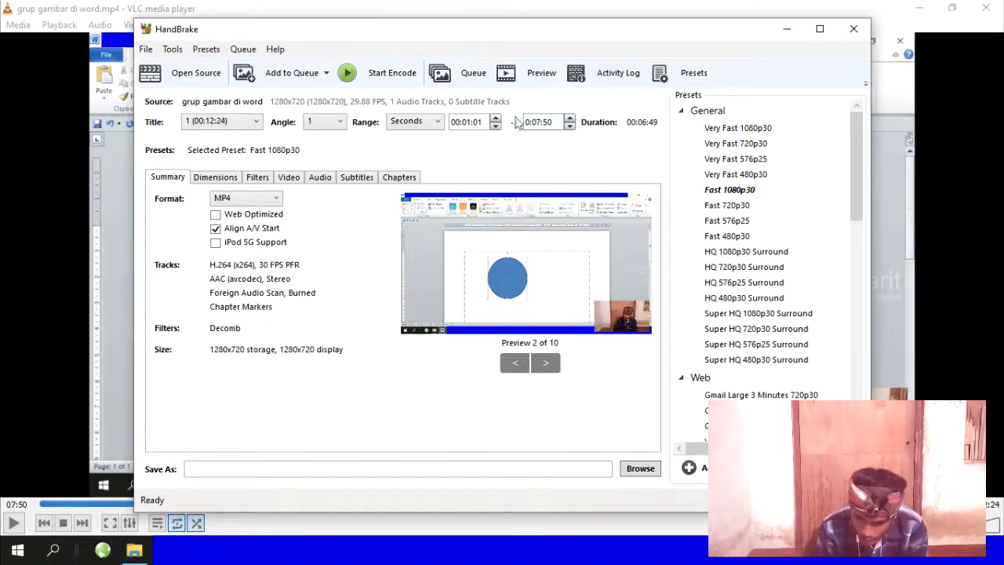
key(Tab)
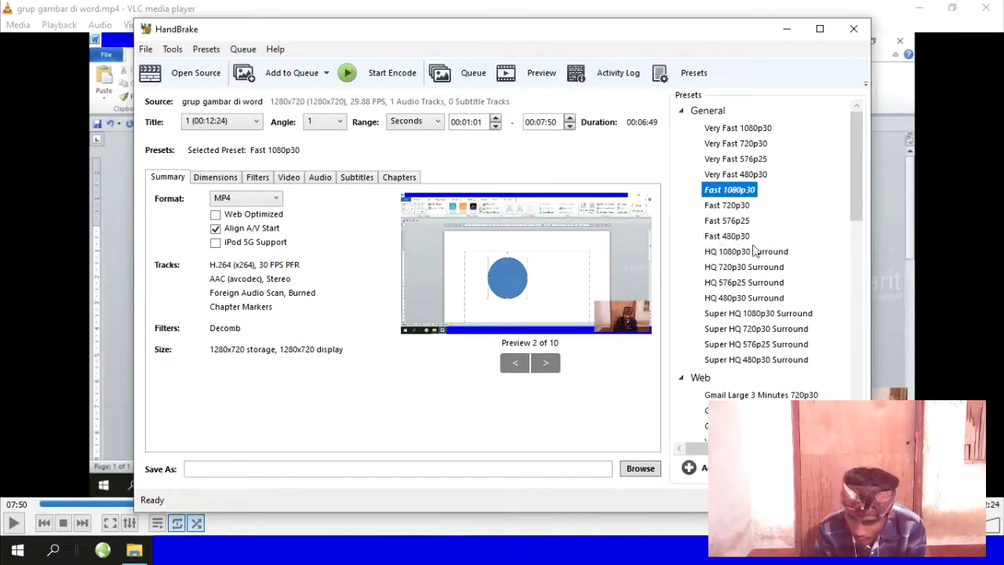
click(719, 206)
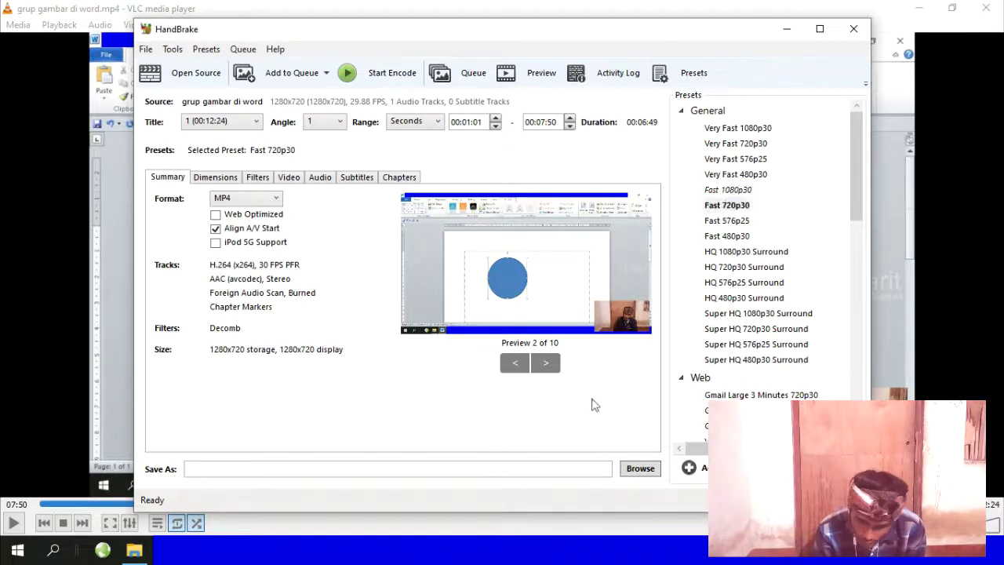
Step: Choose New folder on the UMUM (F:) drive as the save location for the output video
click(640, 468)
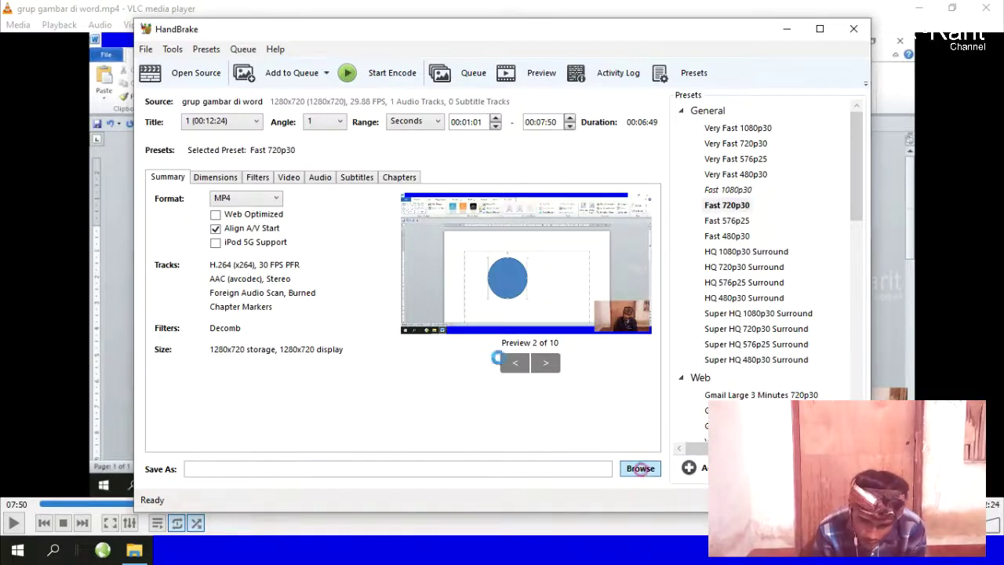
scroll(204, 235, down, 3)
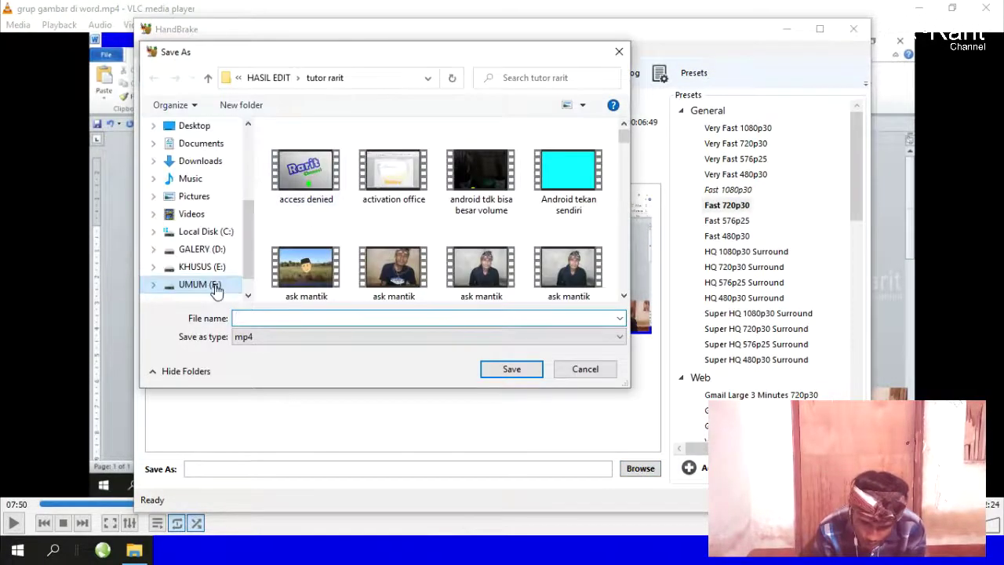
click(206, 285)
drag(620, 148, 624, 215)
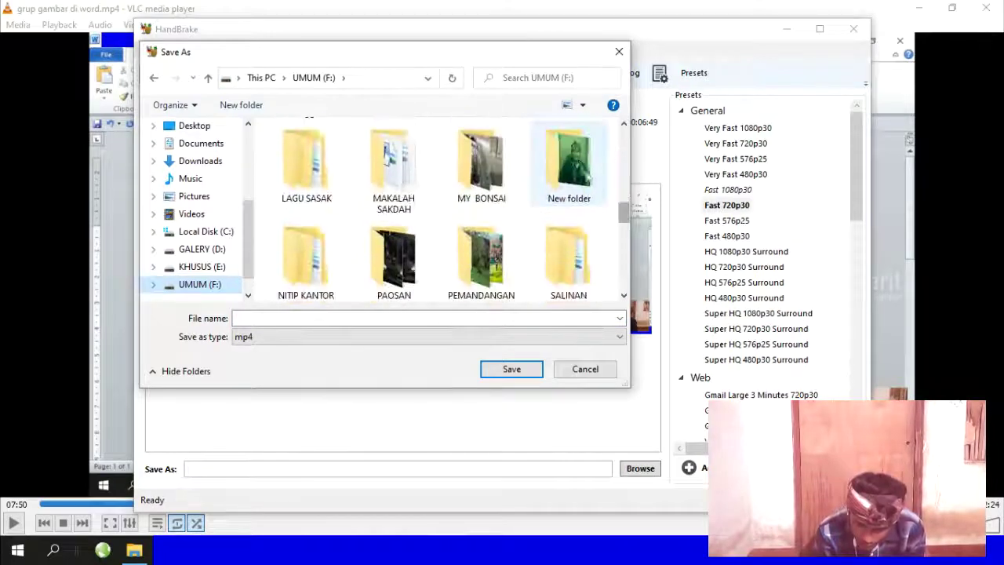
double_click(568, 164)
Step: Name the output file "grup gambar di ubah.mp4" and confirm the save destination
click(320, 317)
text(grup)
click(346, 336)
click(320, 316)
key(BackSpace)
key(BackSpace)
key(BackSpace)
key(BackSpace)
text(ubah)
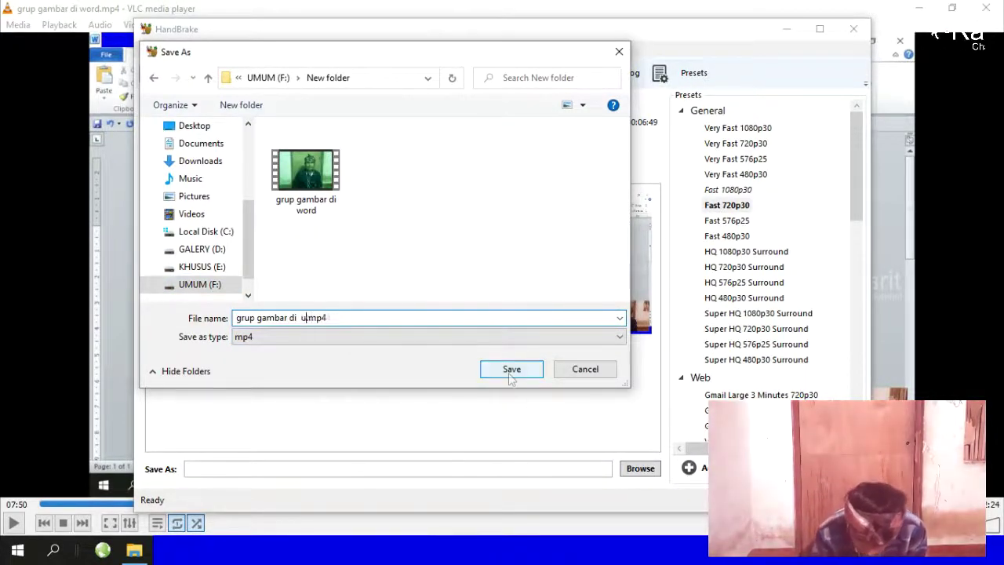
click(532, 377)
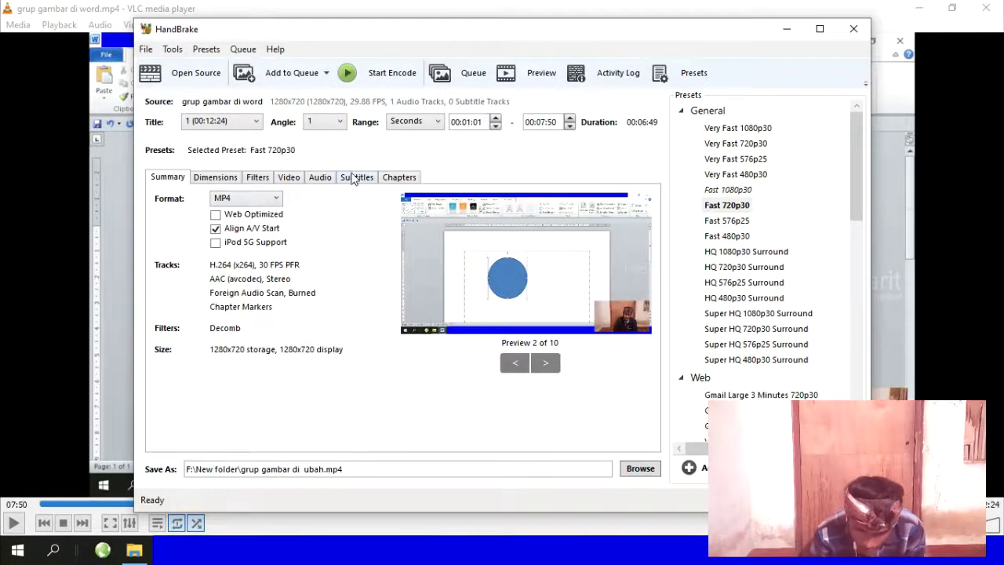
Step: Review the audio track settings and start encoding the trimmed video
click(319, 177)
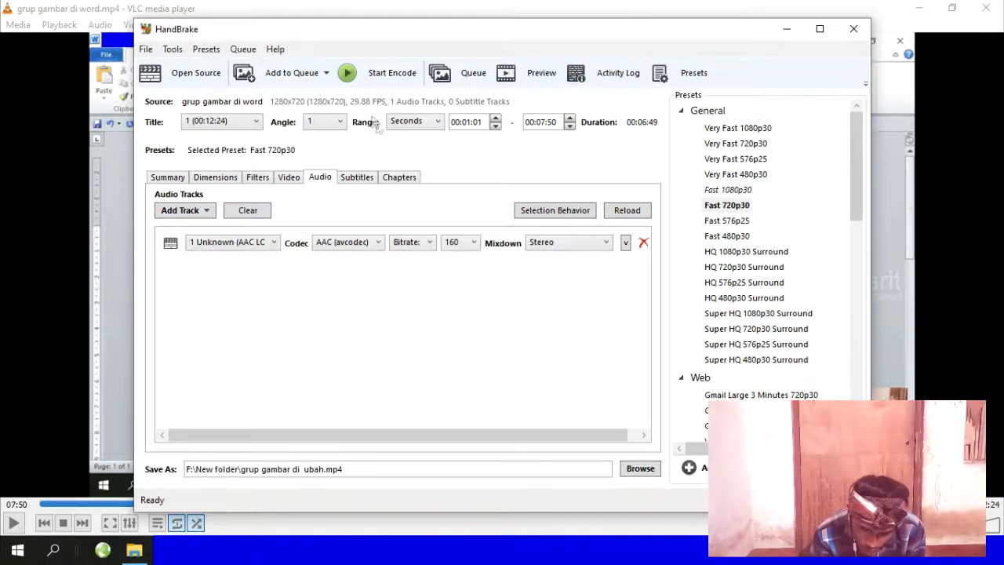
click(376, 76)
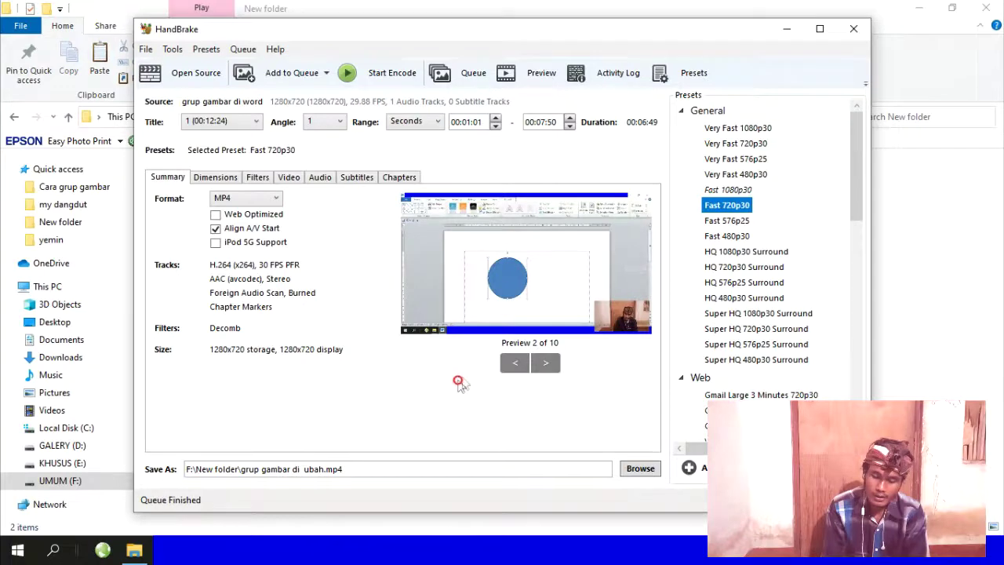
Step: Minimize HandBrake and compare the file sizes of the encoded and original videos in New folder
click(784, 29)
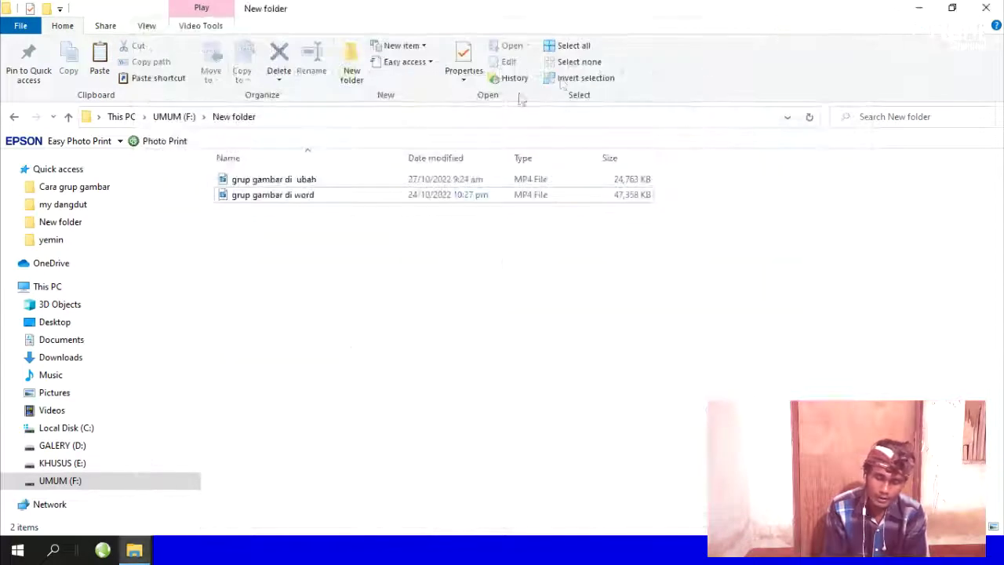
click(392, 180)
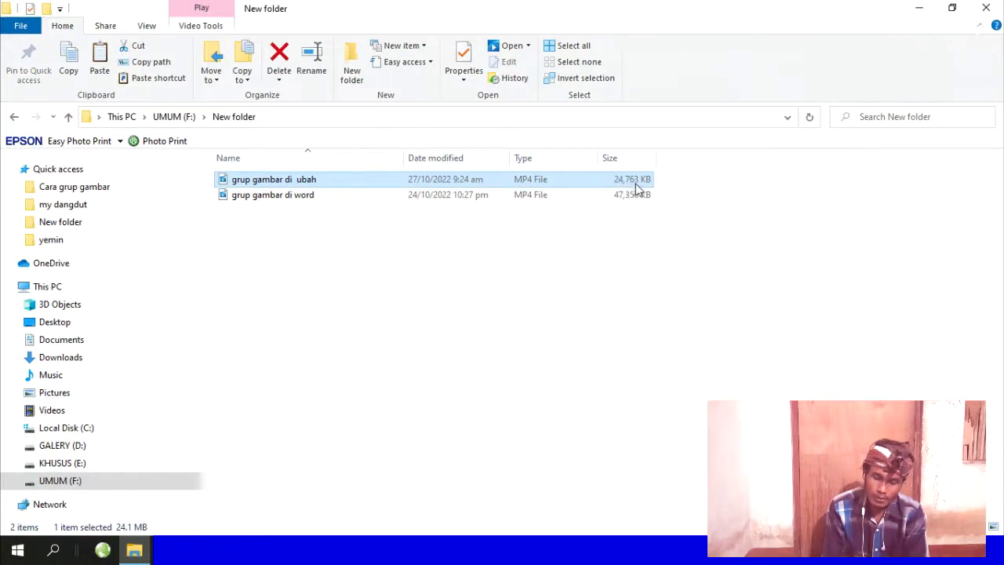
click(442, 194)
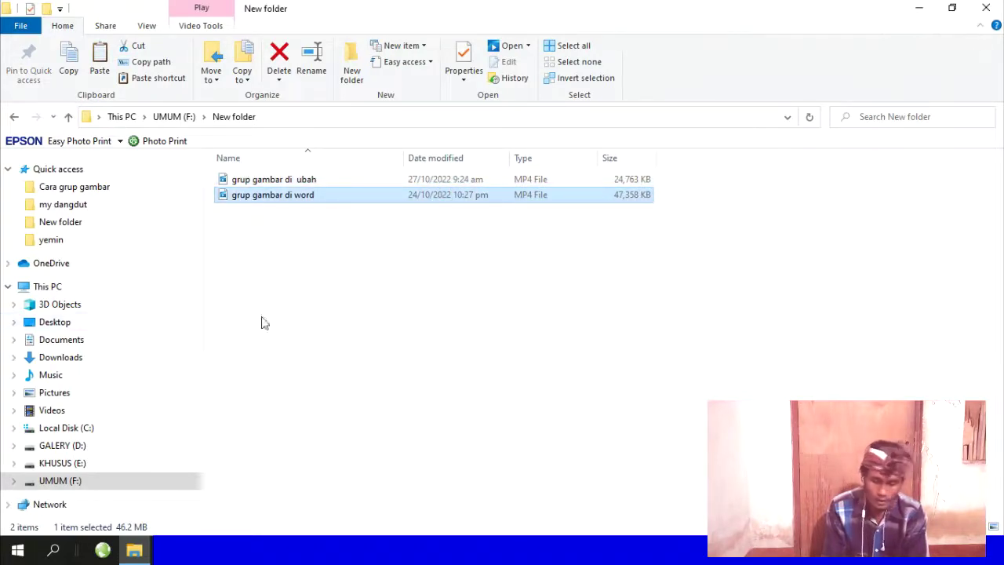
Step: Play the encoded "grup gambar di ubah" video in VLC media player to check its length, and close the player
click(330, 179)
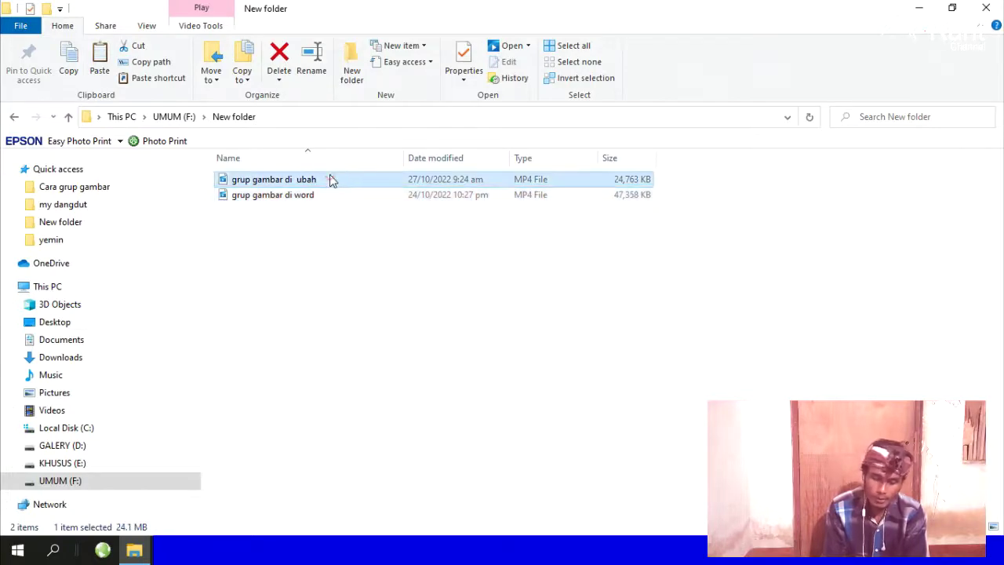
right_click(331, 179)
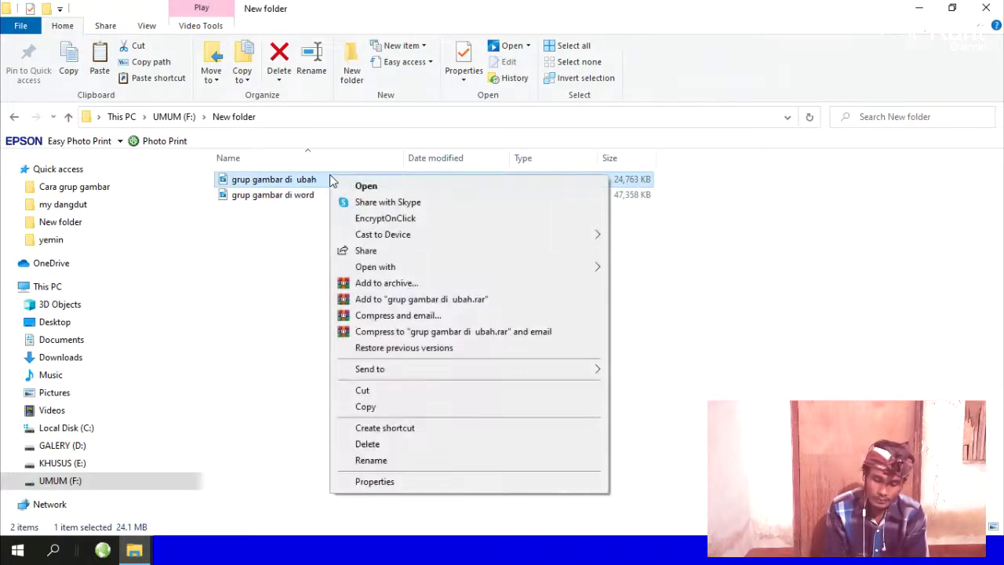
mouse_move(424, 267)
click(656, 348)
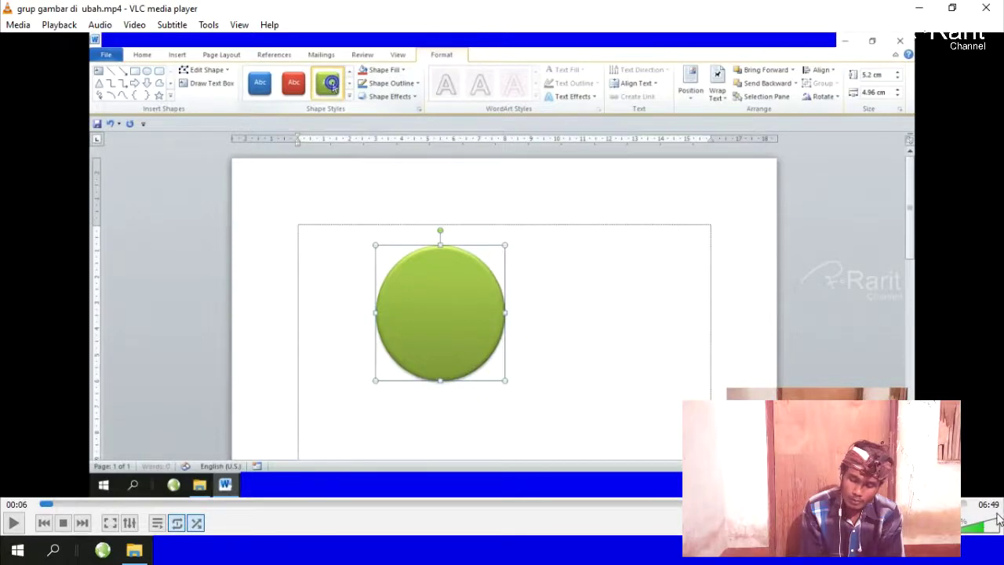
key(alt+F4)
Step: Open the original "grup gambar di word" video in VLC media player and pause it to check its length
click(265, 197)
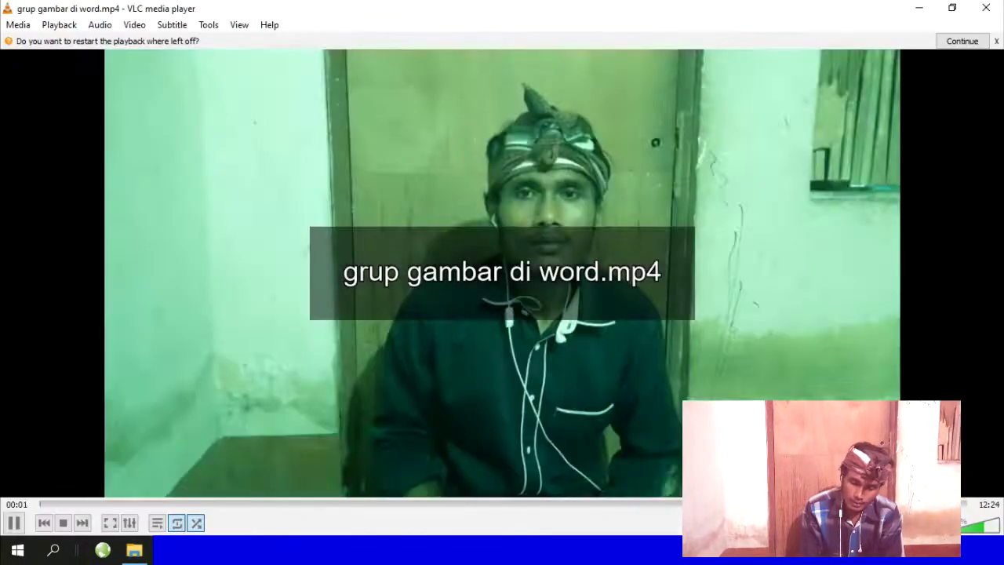
click(13, 521)
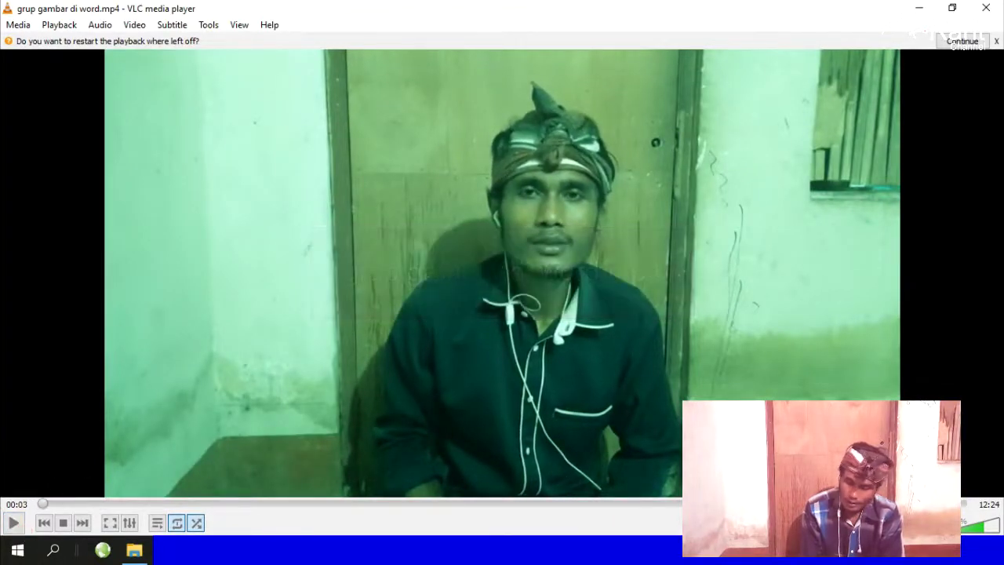